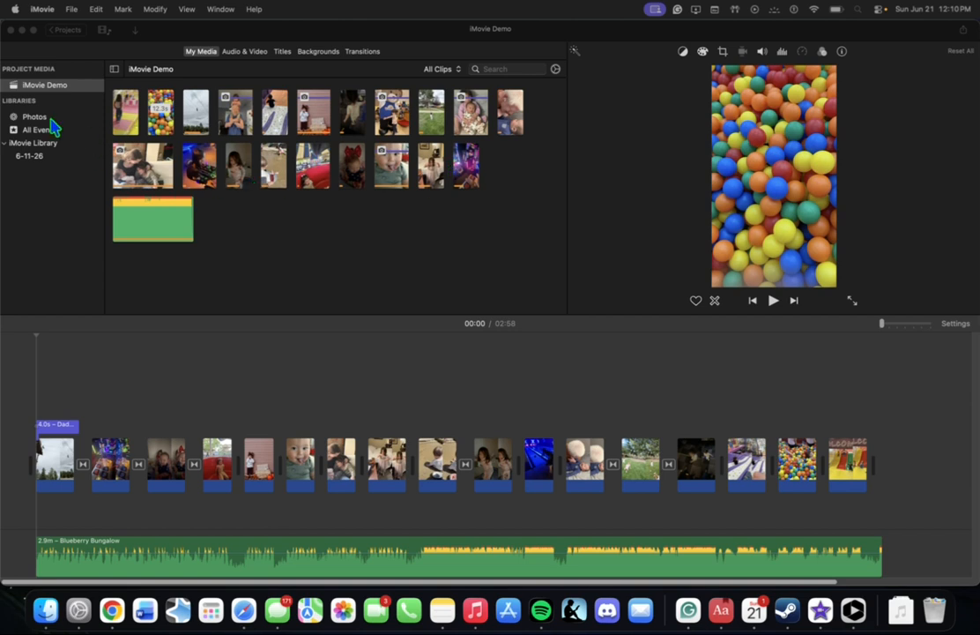
Browse the Photos library albums from within the project and open the Apple Watch album.
click(51, 120)
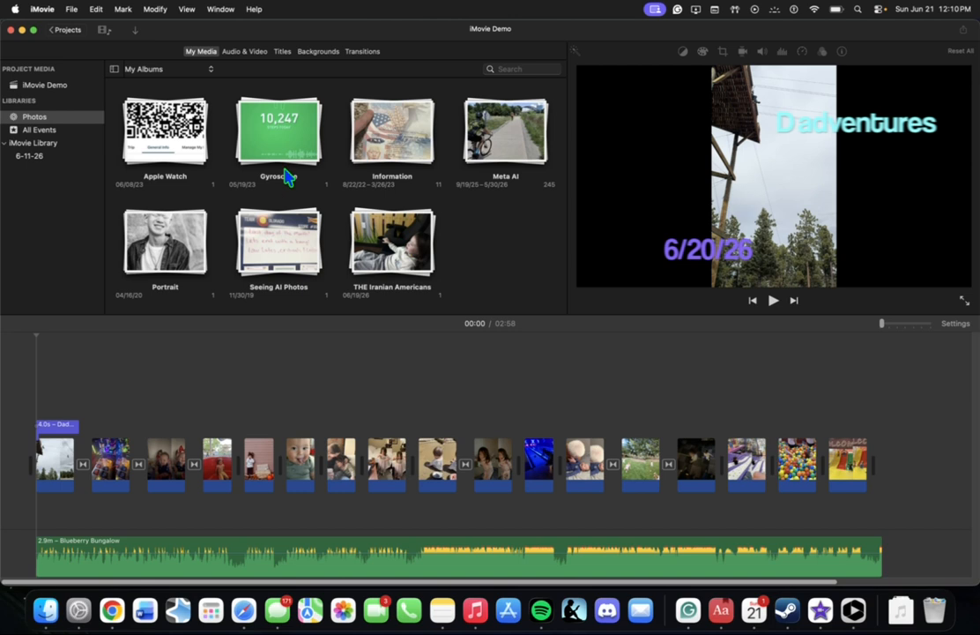
double_click(169, 149)
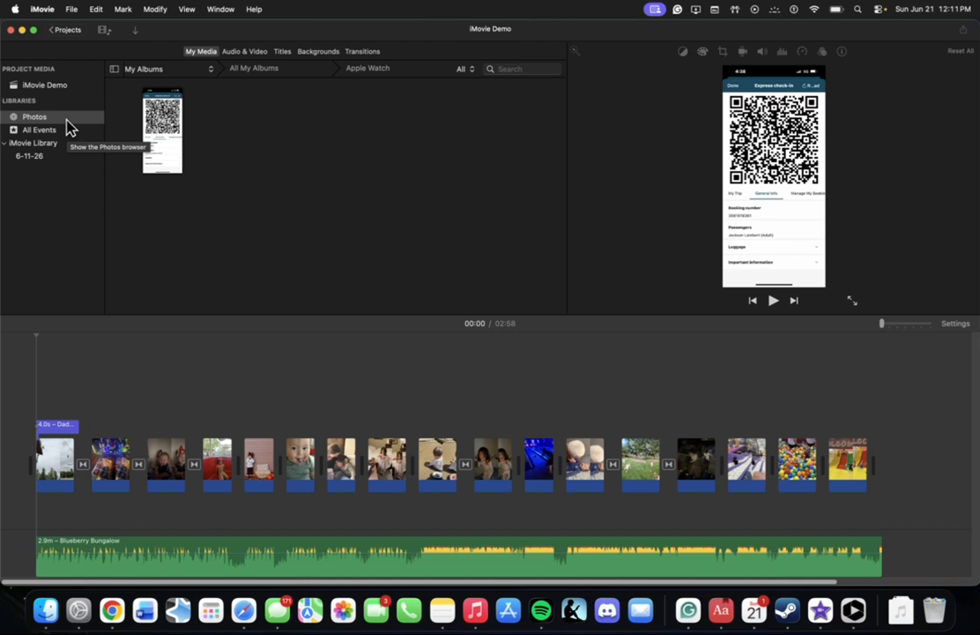
Switch to the Photos app and import the 19-second video of the baby on the bed into the iMovie Demo project media.
click(343, 611)
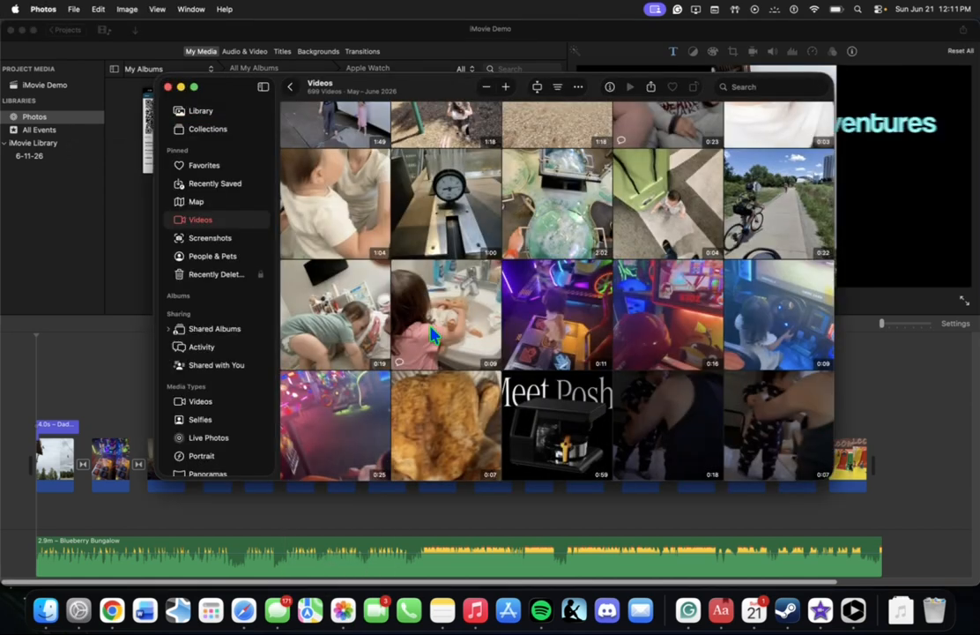
drag(430, 84, 648, 78)
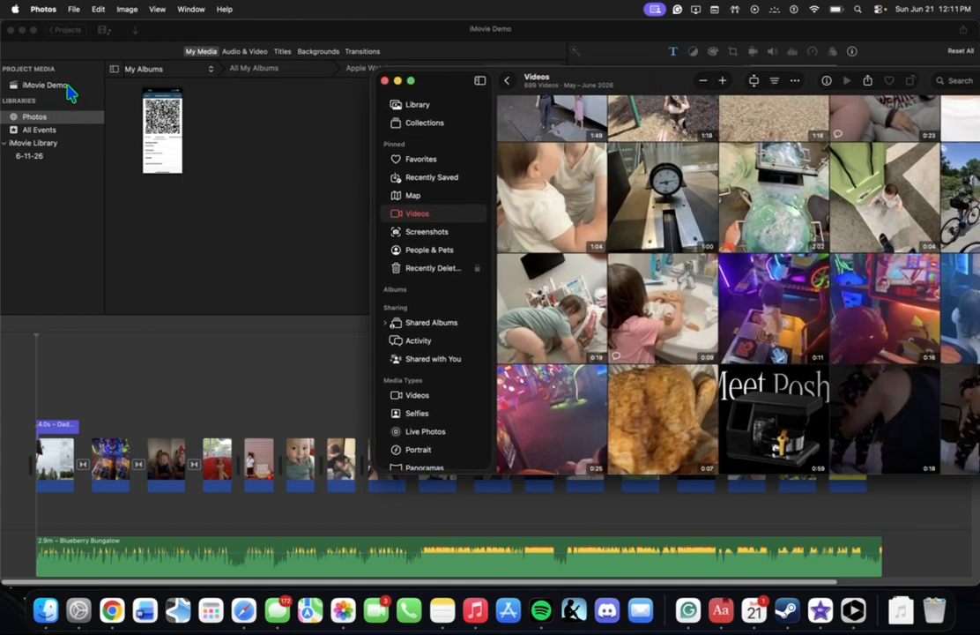
click(68, 92)
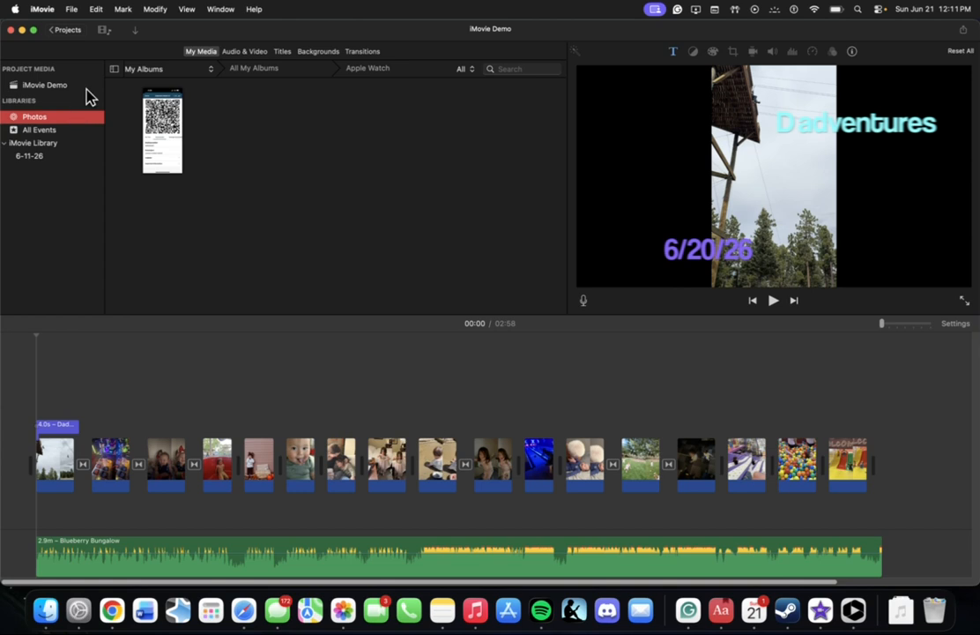
click(71, 86)
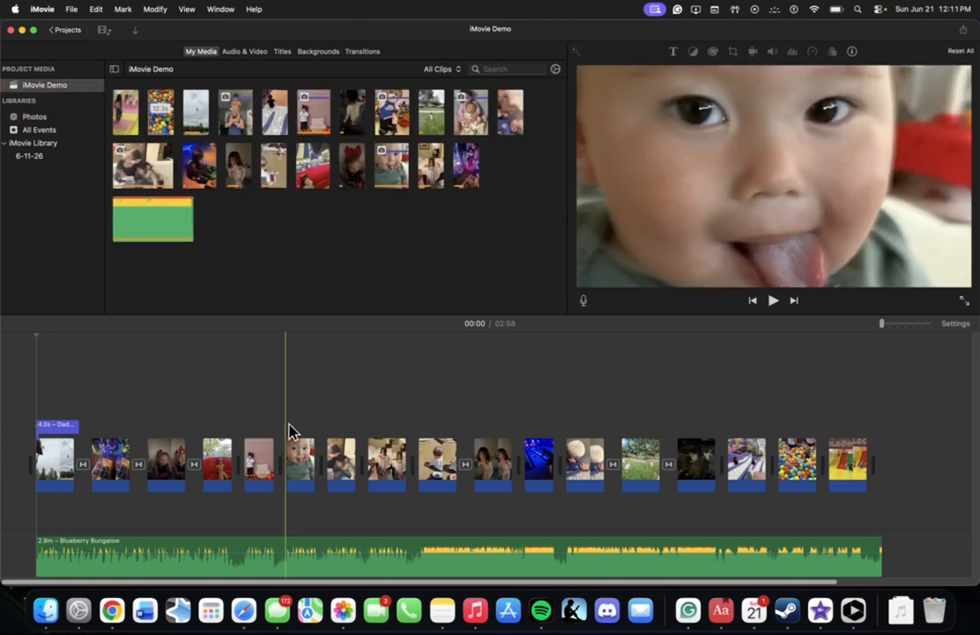
click(342, 608)
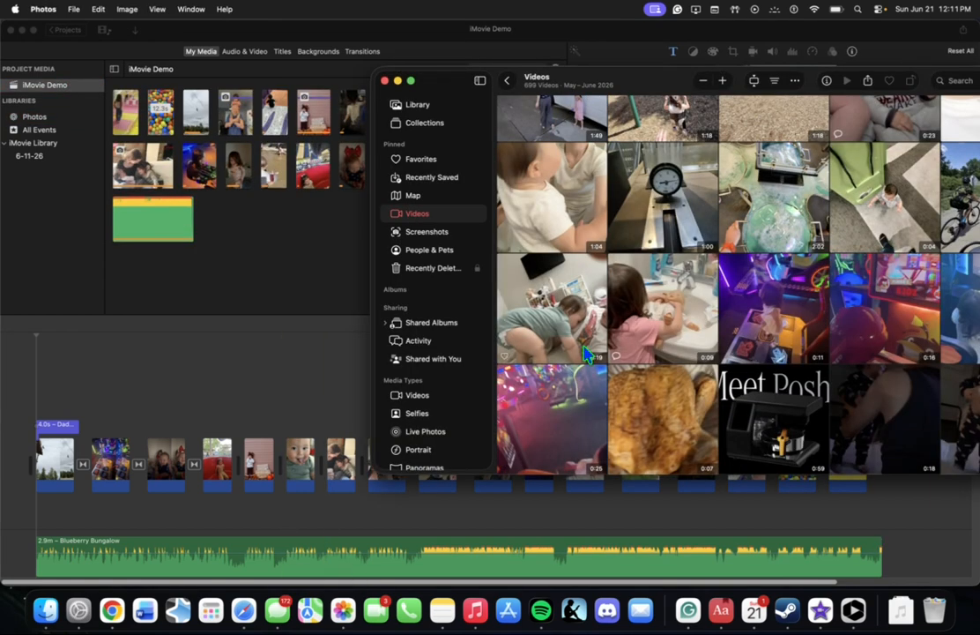
drag(564, 333, 274, 255)
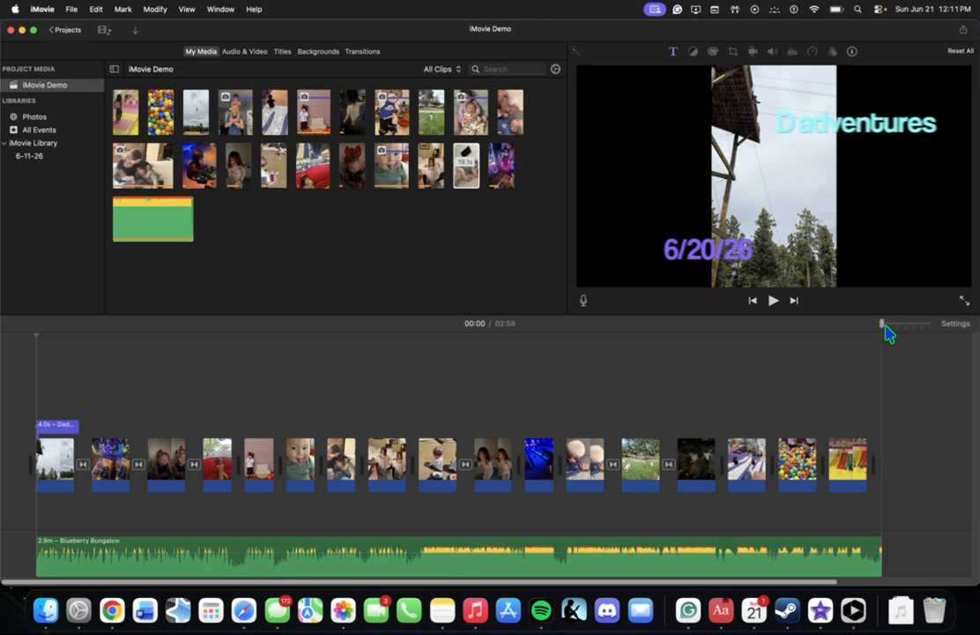
Browse the available Backgrounds, Titles and Transitions collections for the project.
drag(885, 328, 905, 328)
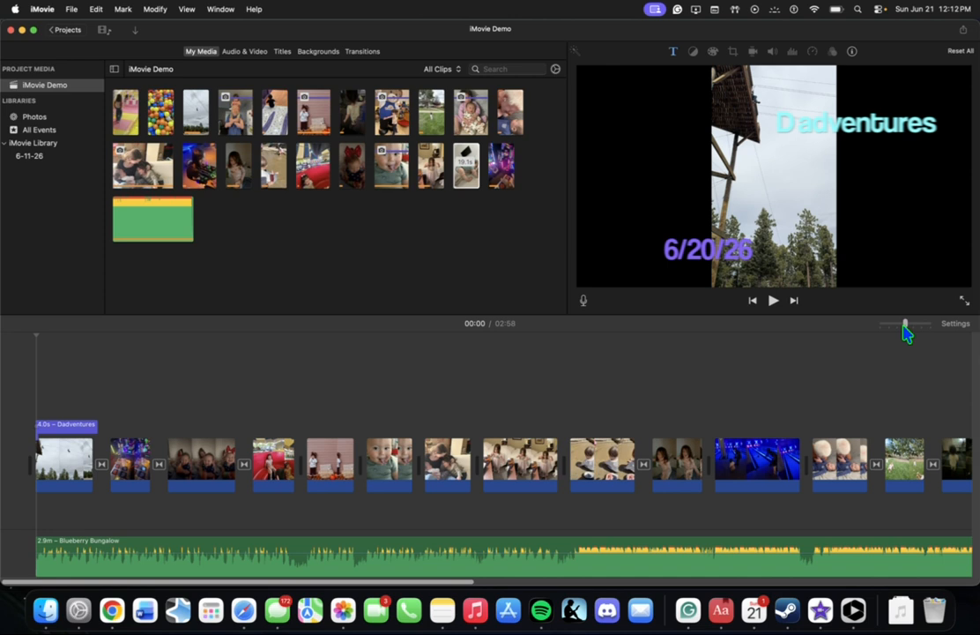
drag(905, 328, 913, 328)
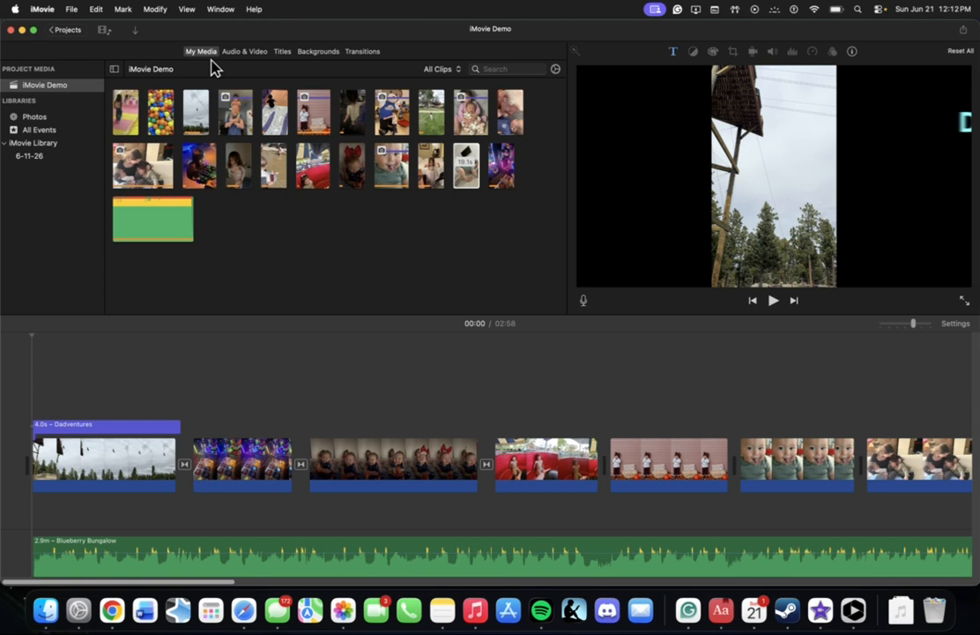
key(super+4)
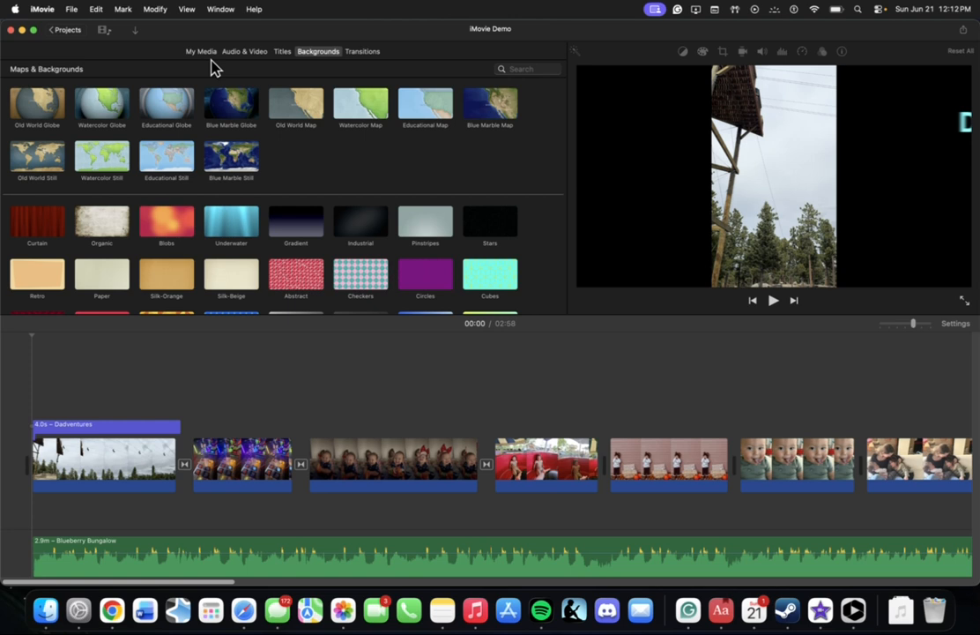
key(super+3)
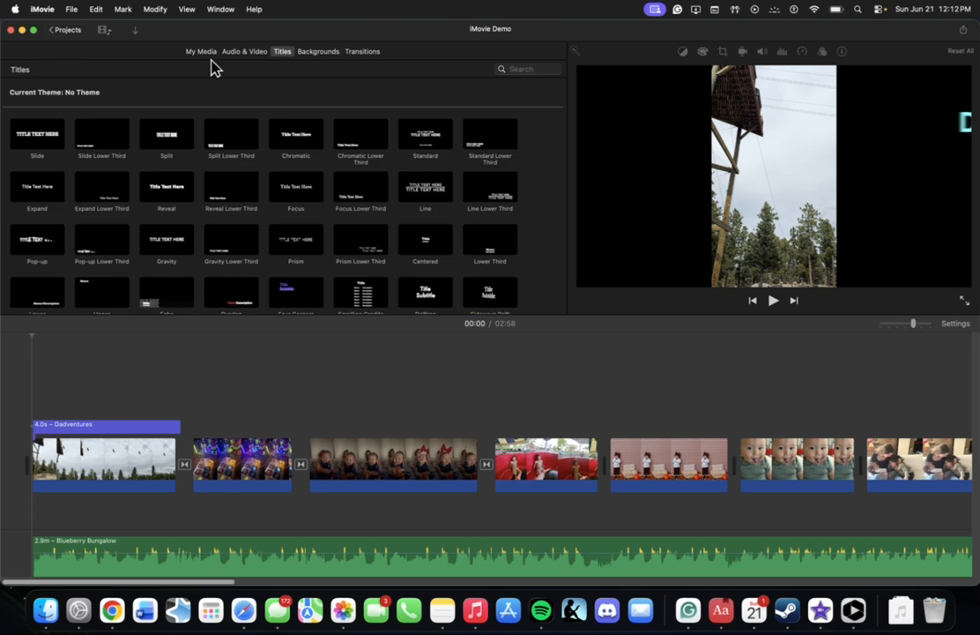
key(super+5)
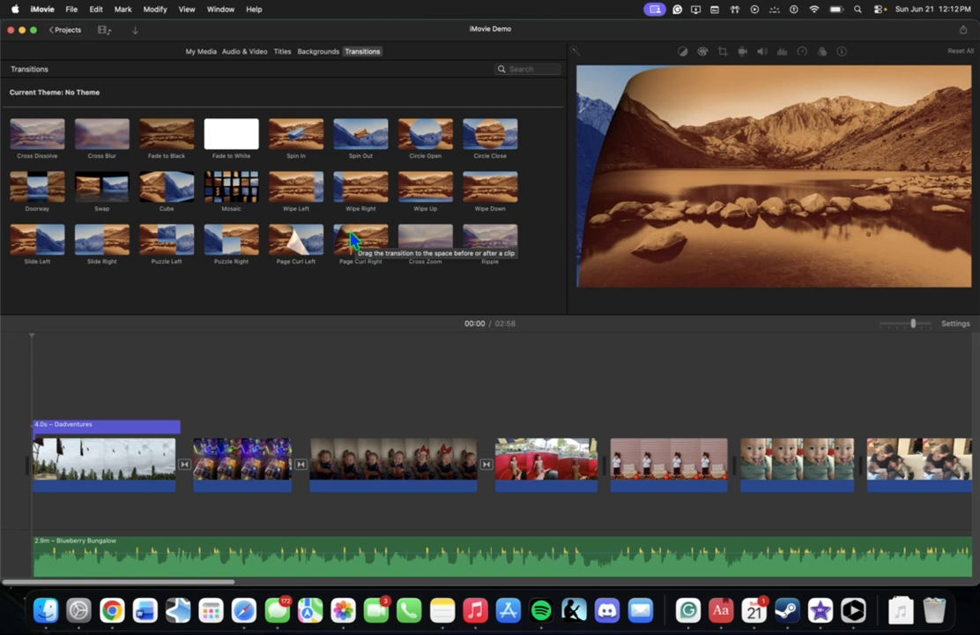
Play back the transition between the second and third timeline clips, and preview the Ripple transition.
click(301, 465)
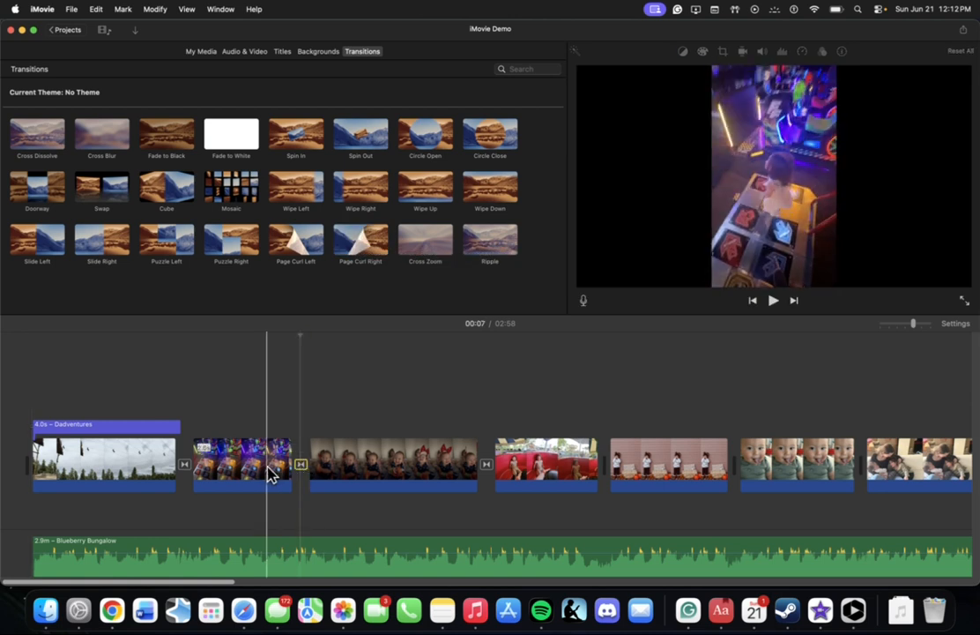
click(271, 474)
key(space)
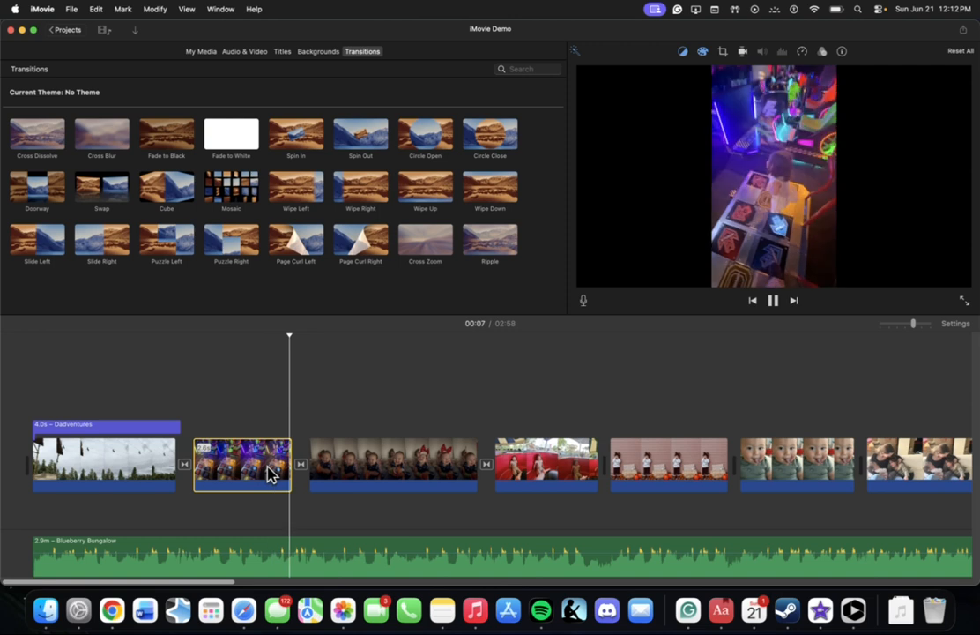
key(space)
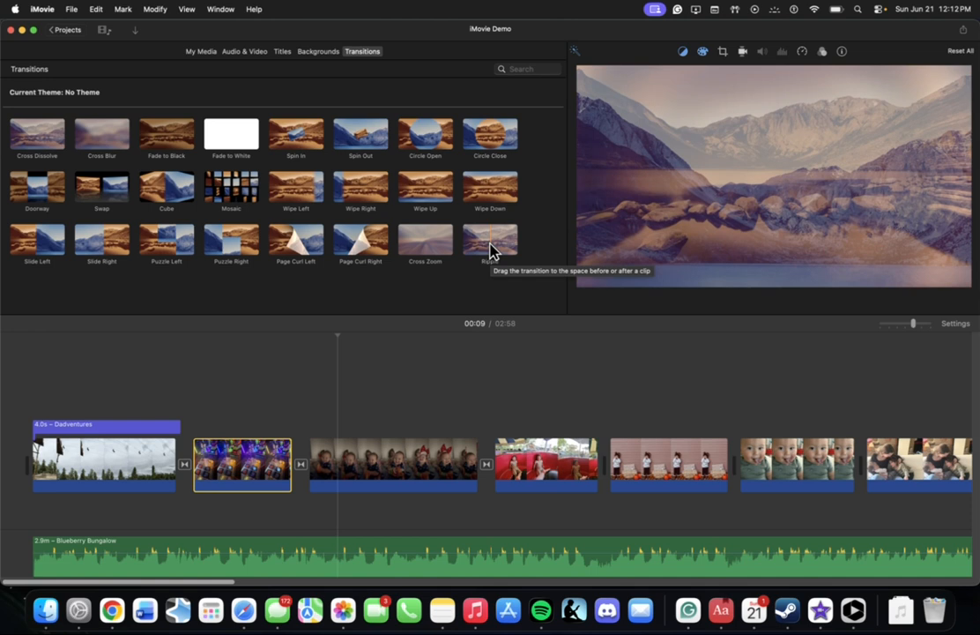
mouse_move(490, 251)
mouse_down()
mouse_move(599, 458)
mouse_move(591, 460)
mouse_move(611, 462)
mouse_move(596, 454)
mouse_move(595, 468)
mouse_move(541, 306)
mouse_move(495, 263)
mouse_up()
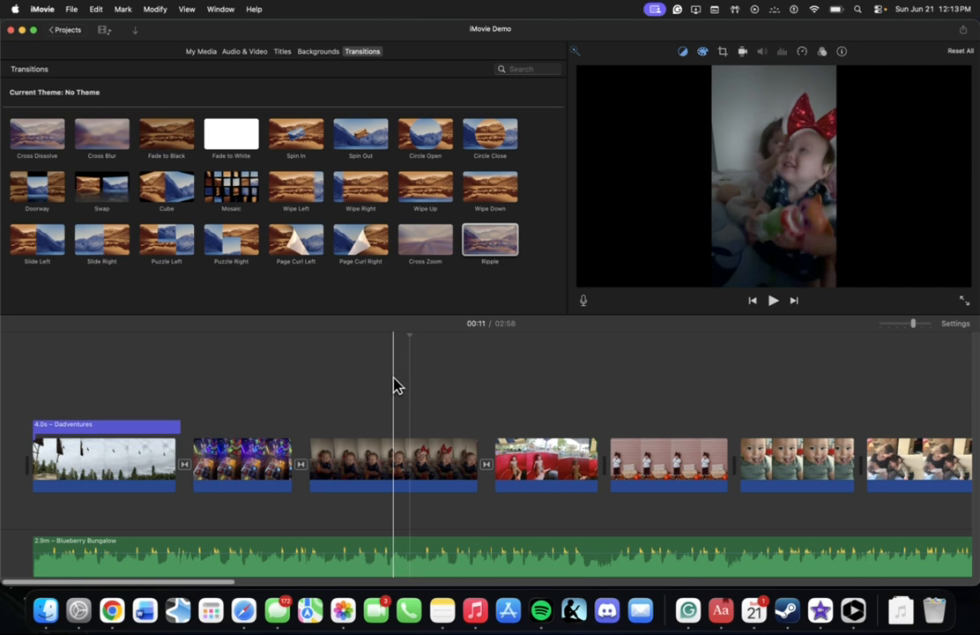
Step the playhead back through the edit points to the start of the project and play the opening title.
key(Up)
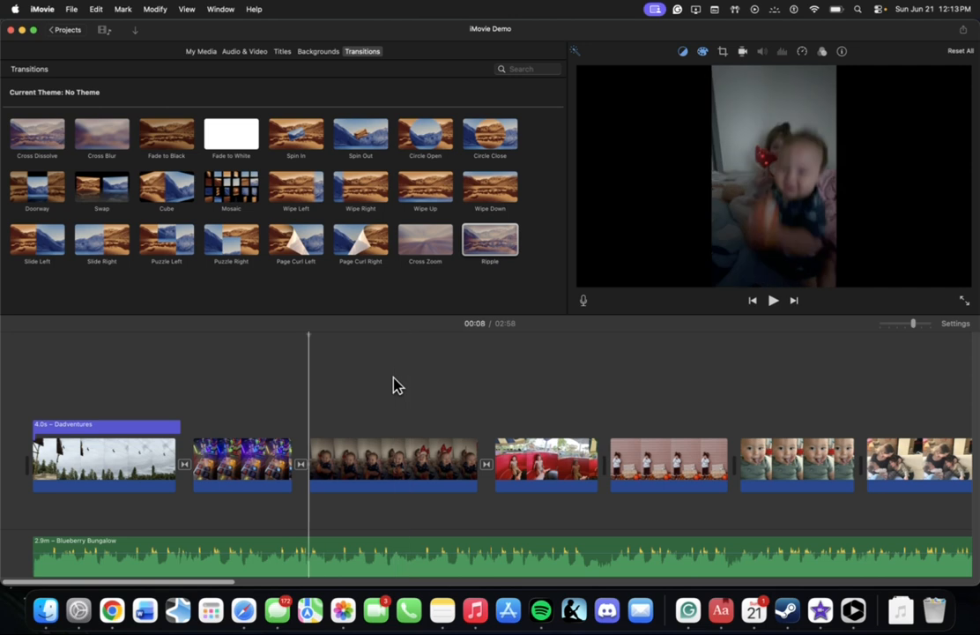
key(Down)
key(Up)
key(Up)
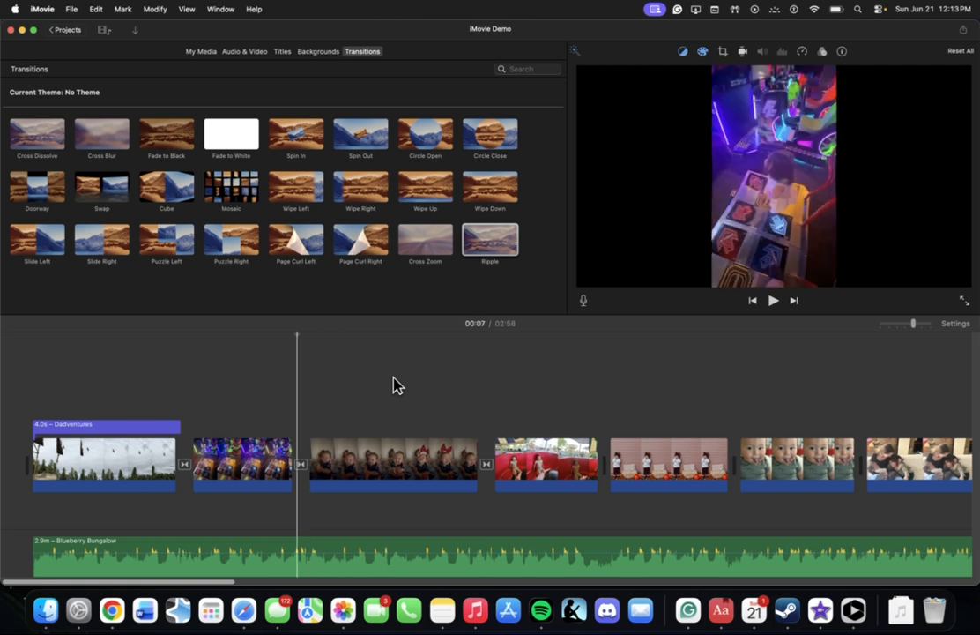
key(Up)
key(Up)
key(Up)
key(Up)
key(Up)
key(Up)
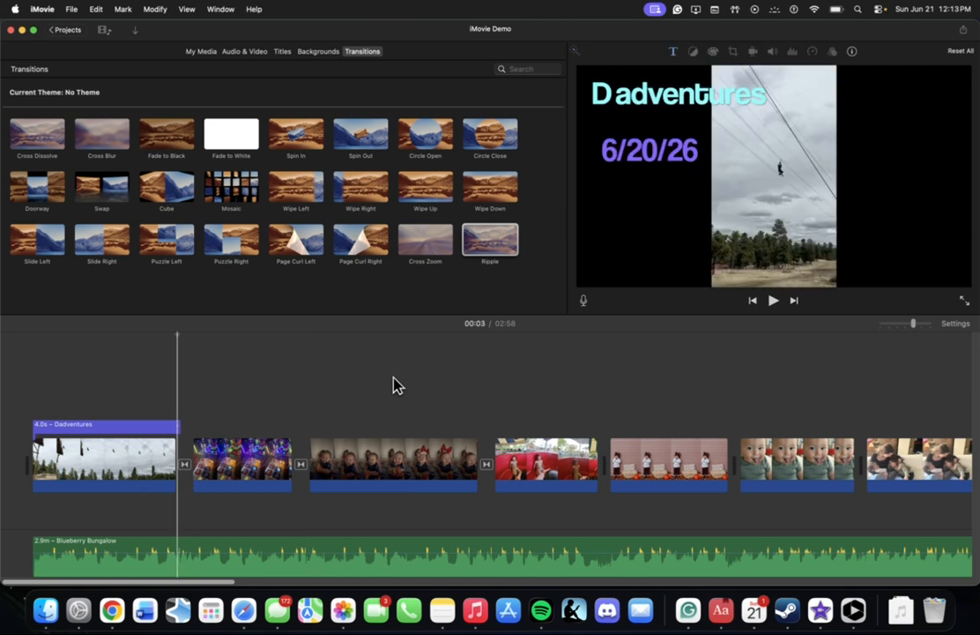
key(Up)
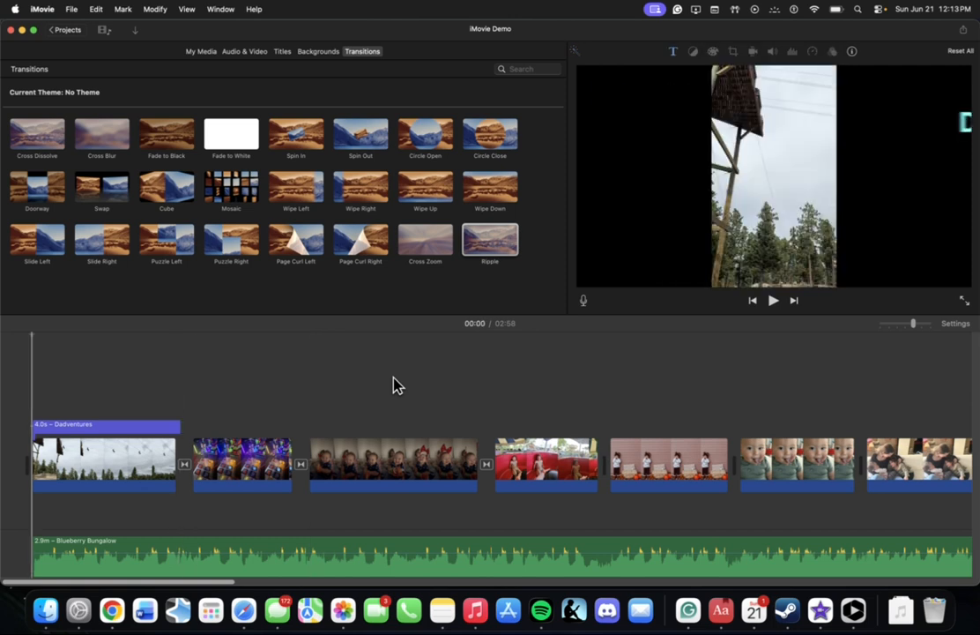
key(space)
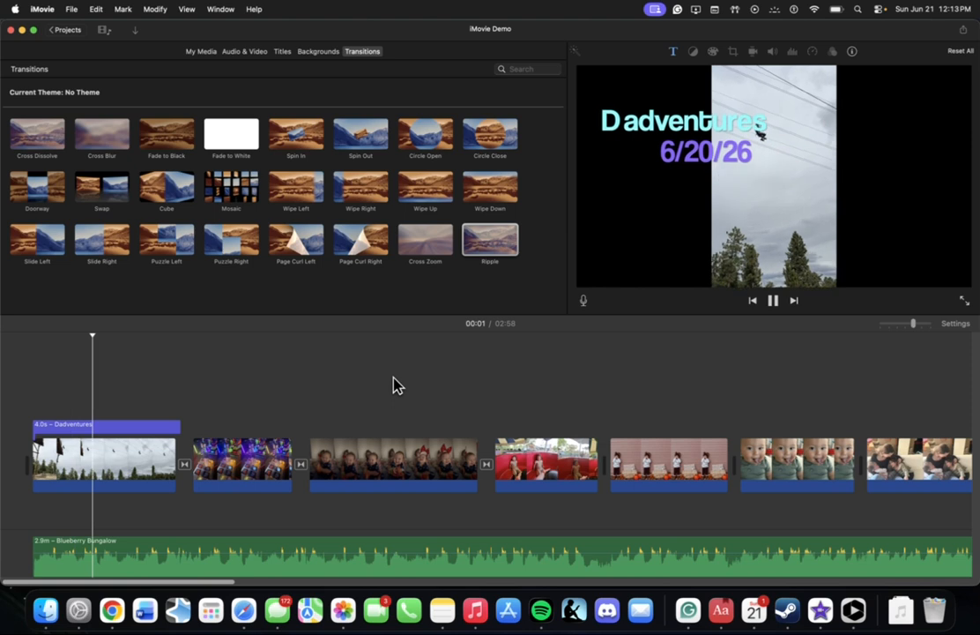
key(space)
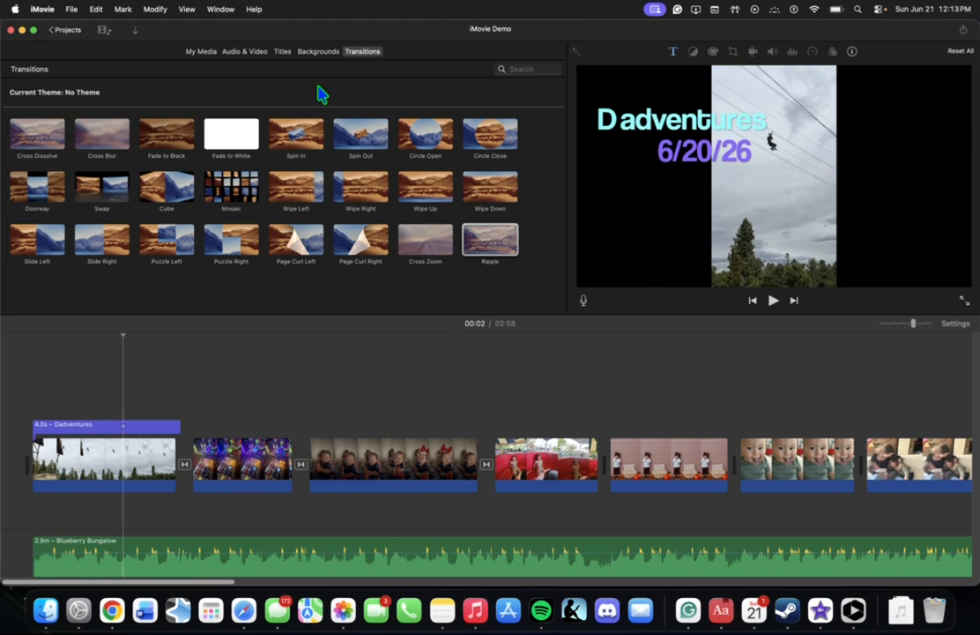
Add the 19.1 s clip of the baby on the bed from the project media to the end of the timeline.
click(201, 51)
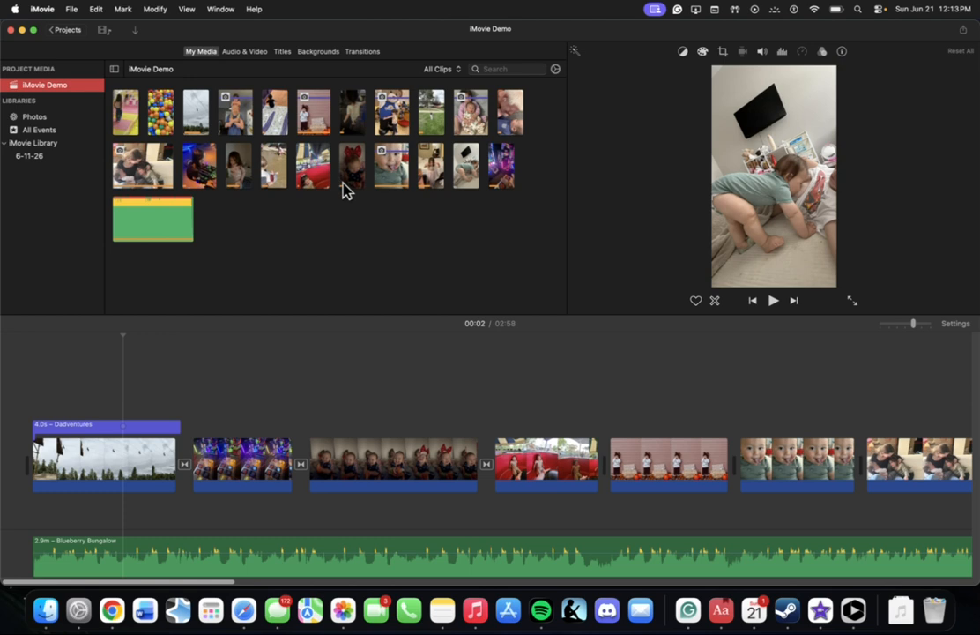
scroll(640, 441, right, 10)
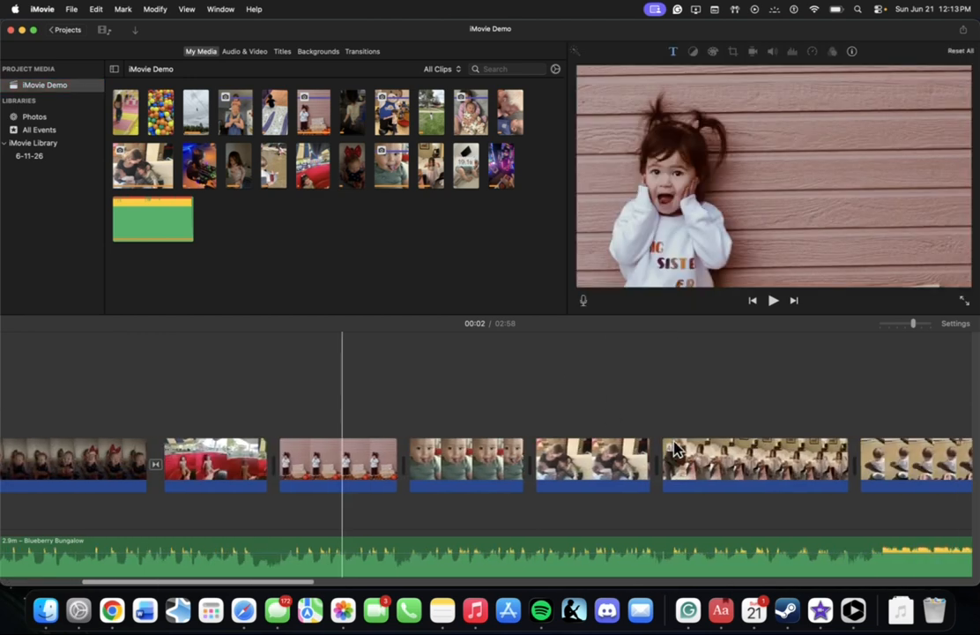
scroll(674, 443, right, 10)
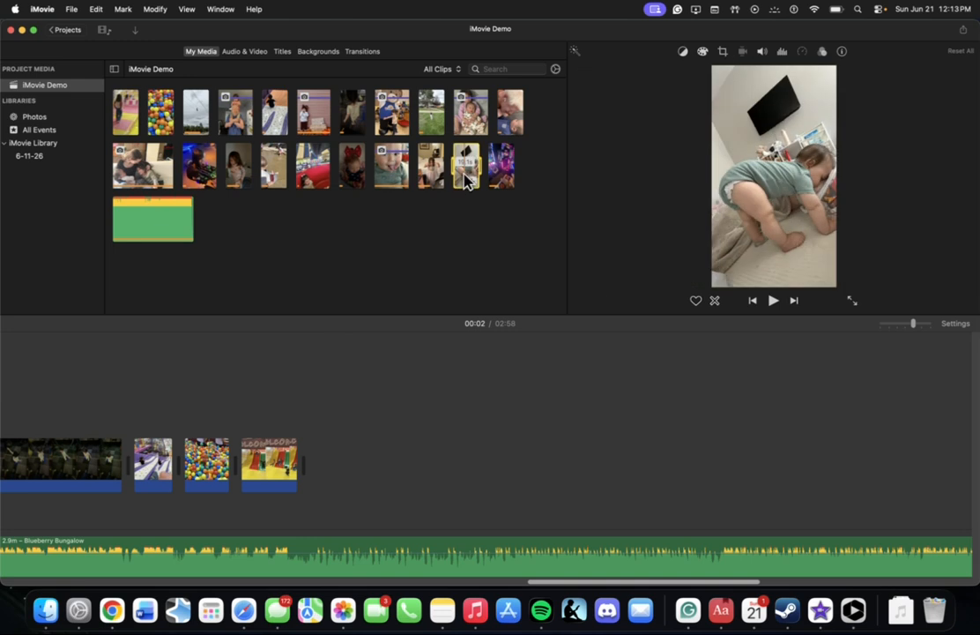
drag(465, 186, 344, 458)
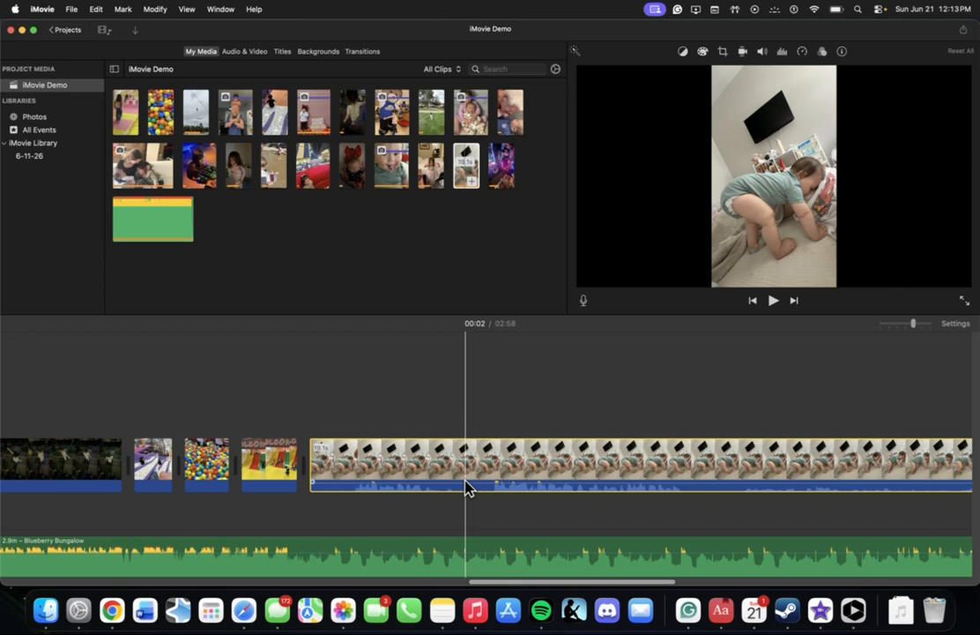
Detach the audio of the baby clip at the timeline's end, delete the detached audio, and play back the clip.
key(super+alt+b)
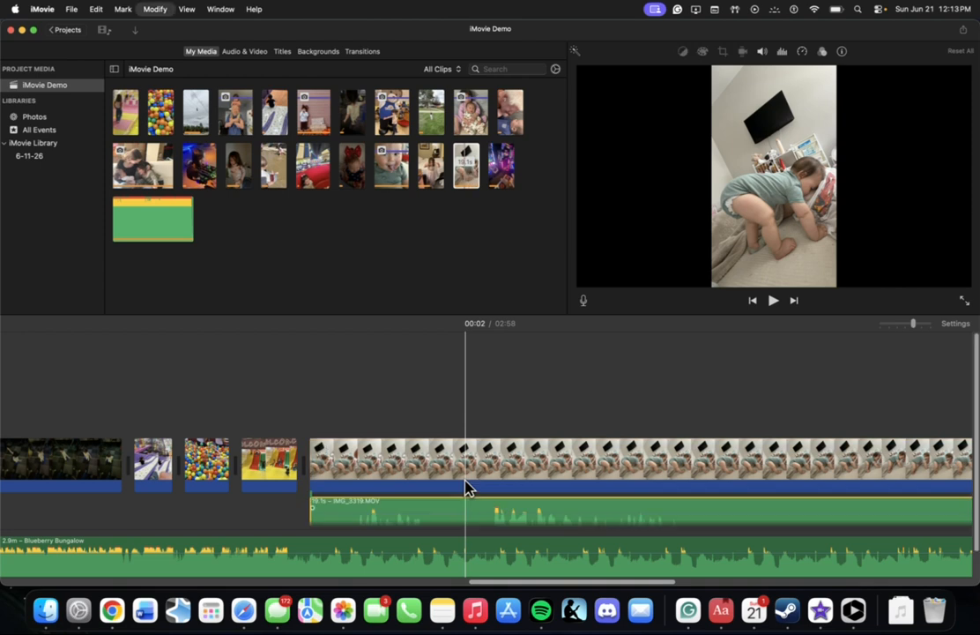
right_click(386, 509)
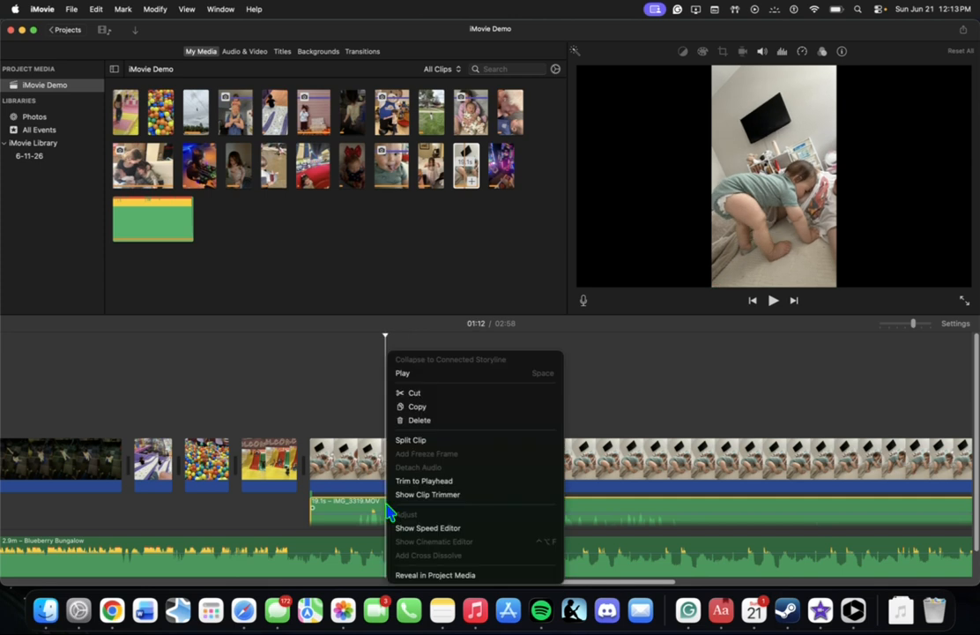
click(459, 421)
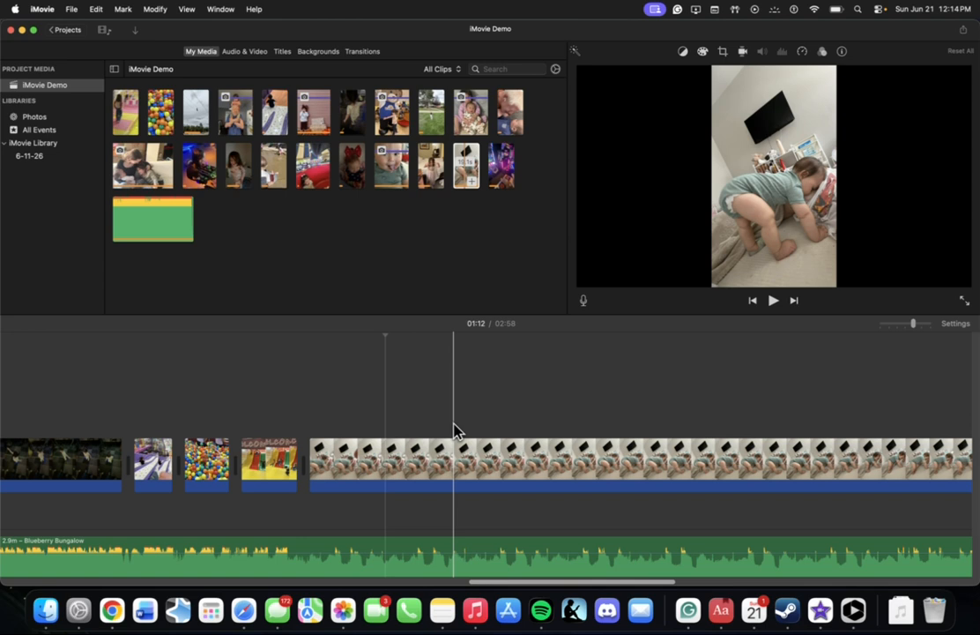
key(space)
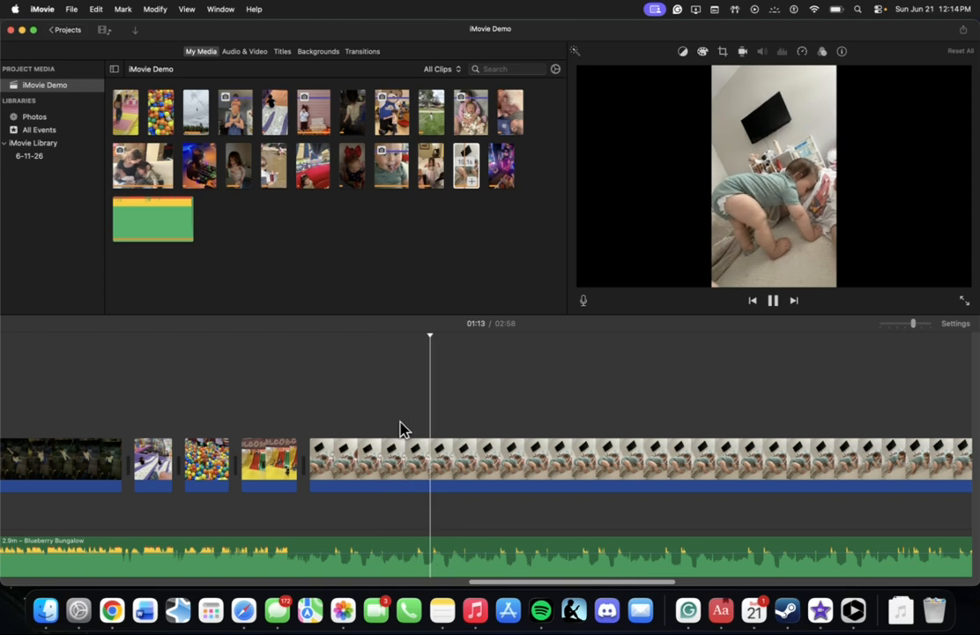
key(space)
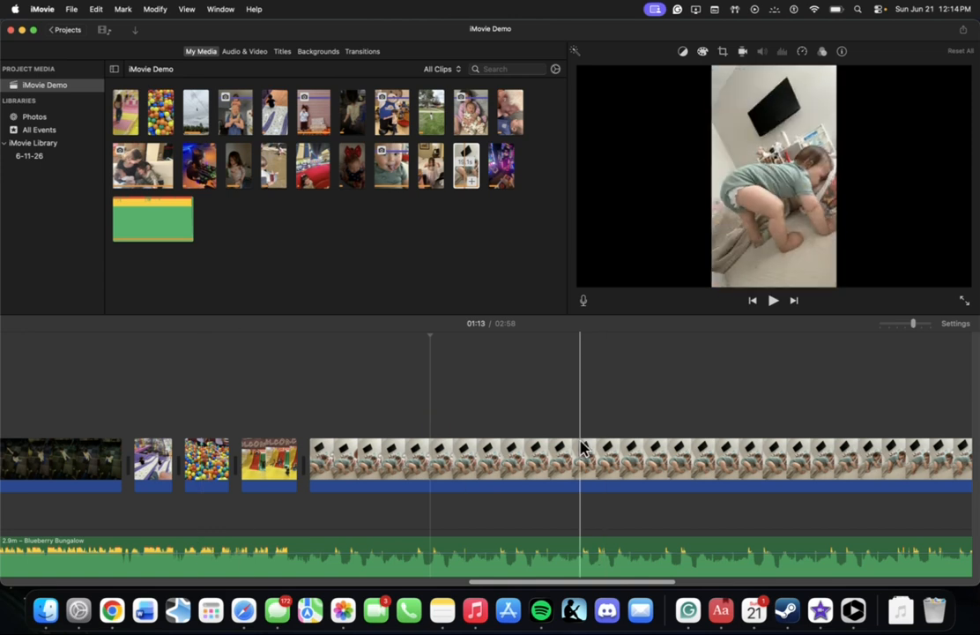
Return to the start of the timeline, and switch to Chrome to open the CNET article with iMovie tips.
scroll(344, 510, left, 5)
scroll(344, 509, left, 15)
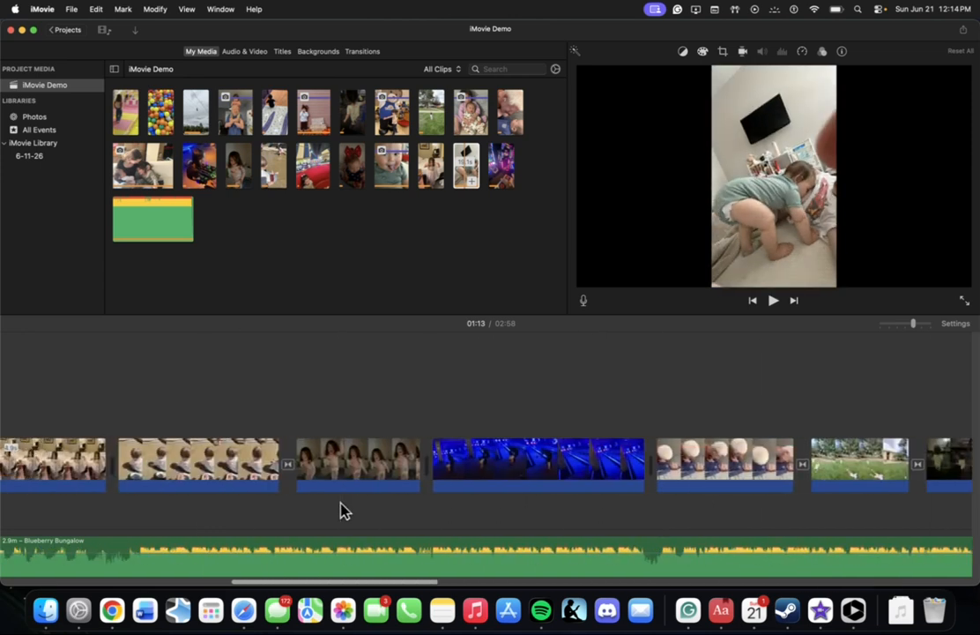
scroll(344, 509, left, 4)
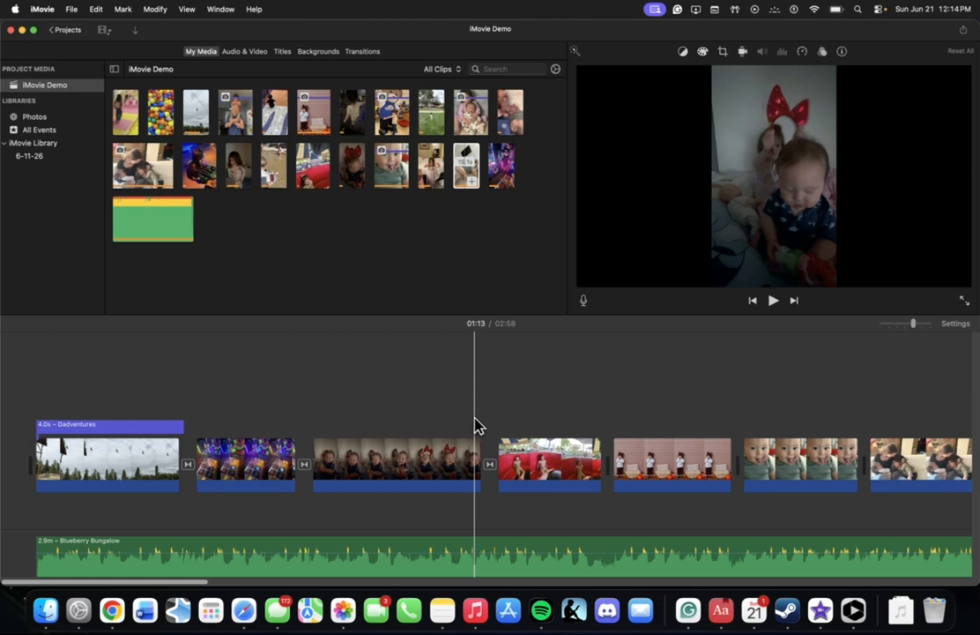
key(ctrl+Right)
click(204, 34)
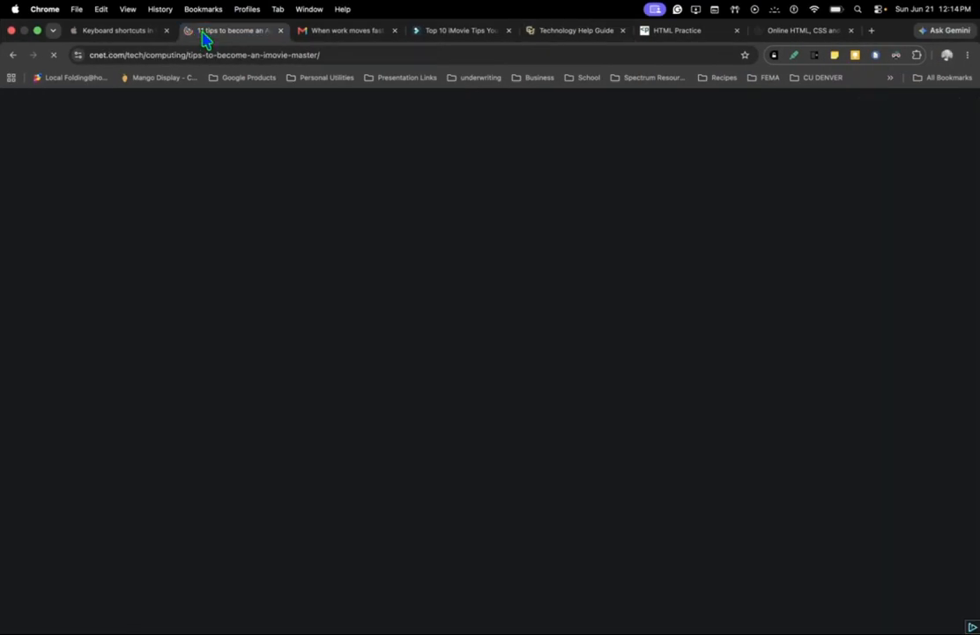
Open Apple's iMovie keyboard shortcuts page and look through its sections on playing, managing projects, editing video and working with audio.
click(96, 34)
scroll(433, 289, up, 5)
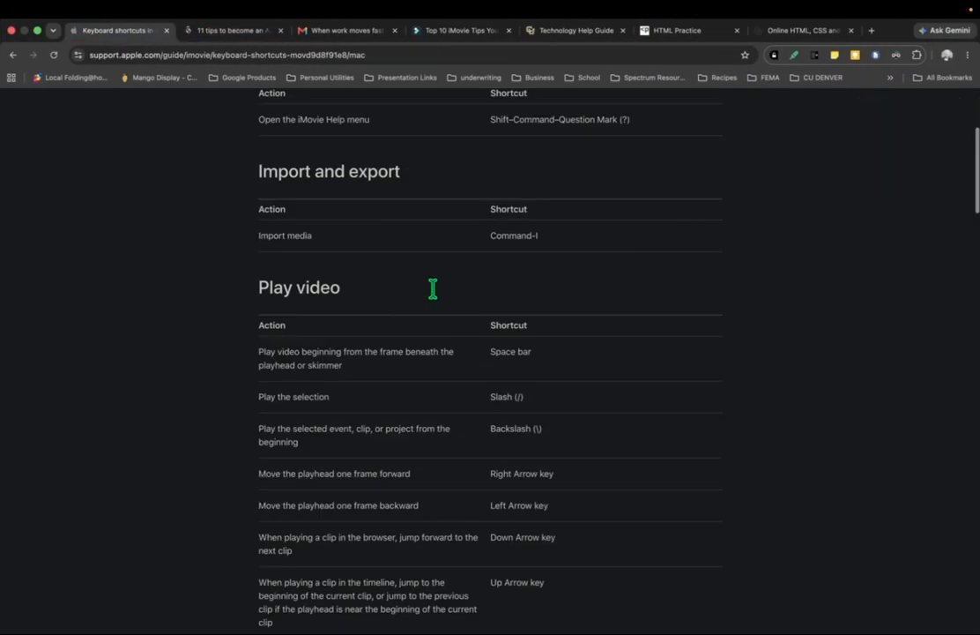
scroll(433, 289, up, 3)
scroll(433, 294, down, 10)
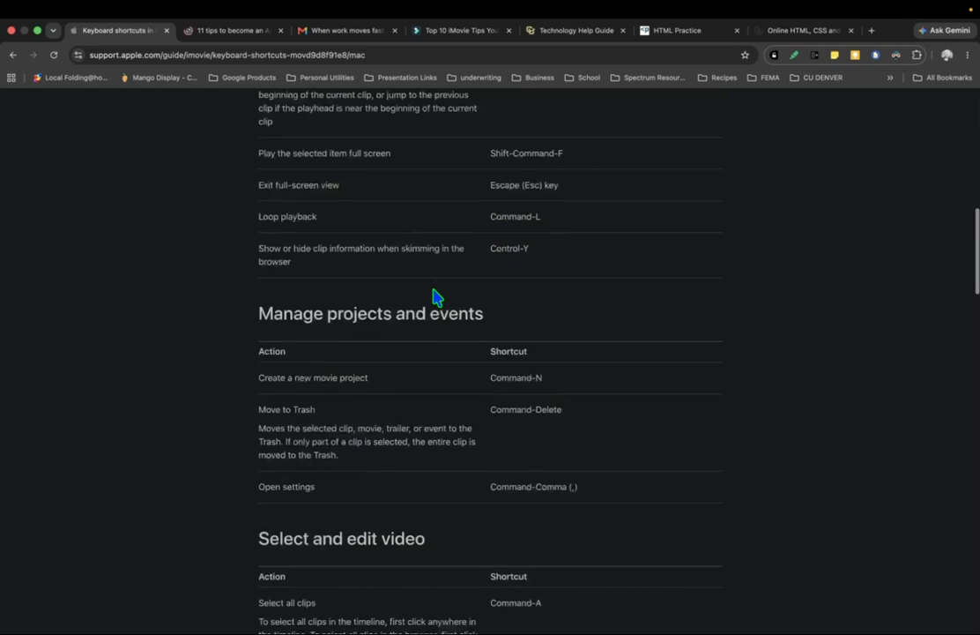
scroll(433, 289, down, 15)
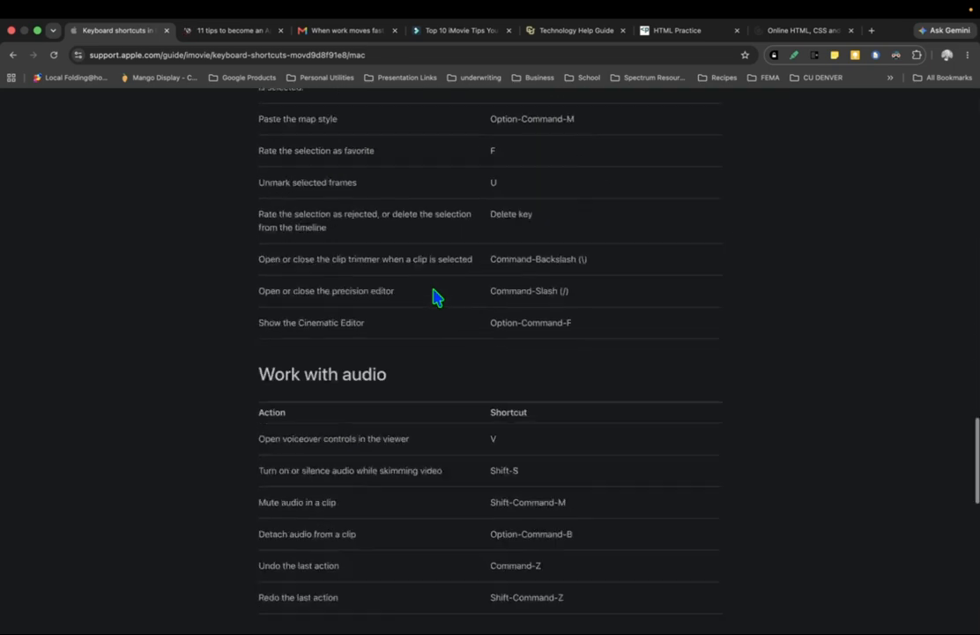
scroll(433, 296, down, 10)
scroll(433, 297, up, 12)
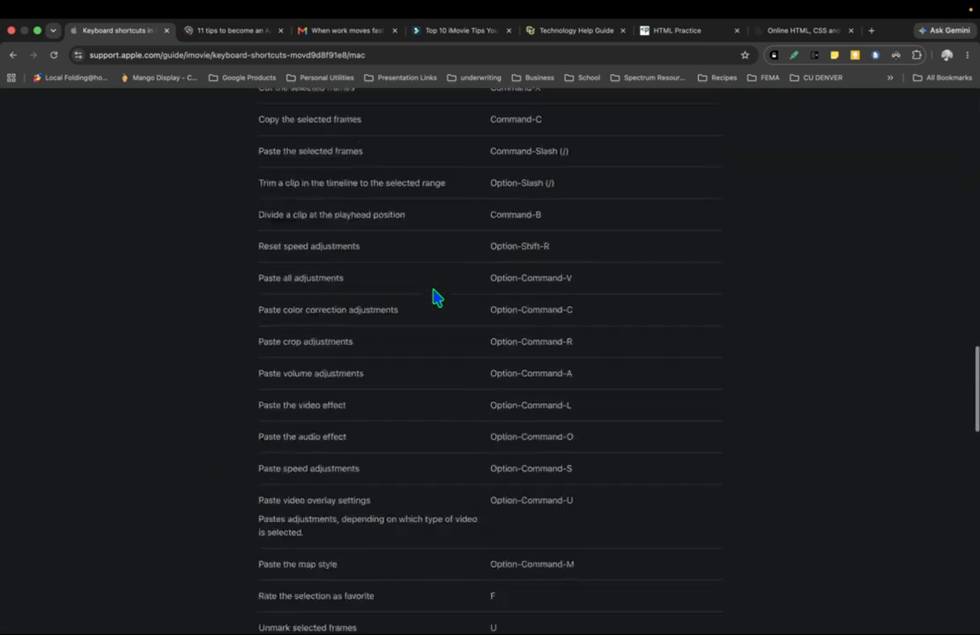
scroll(432, 296, up, 8)
scroll(433, 296, down, 2)
scroll(433, 296, up, 3)
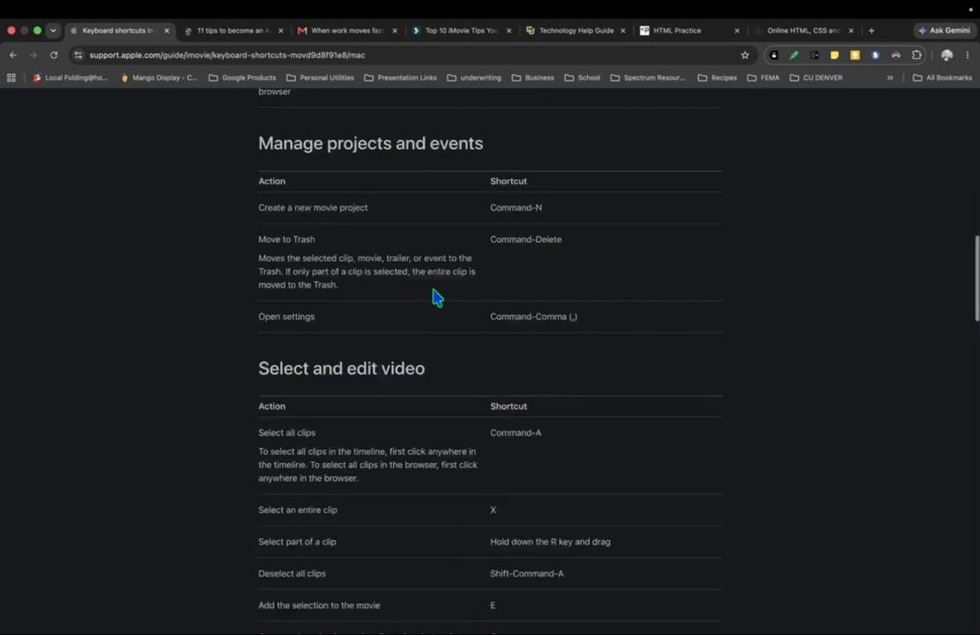
scroll(435, 297, down, 15)
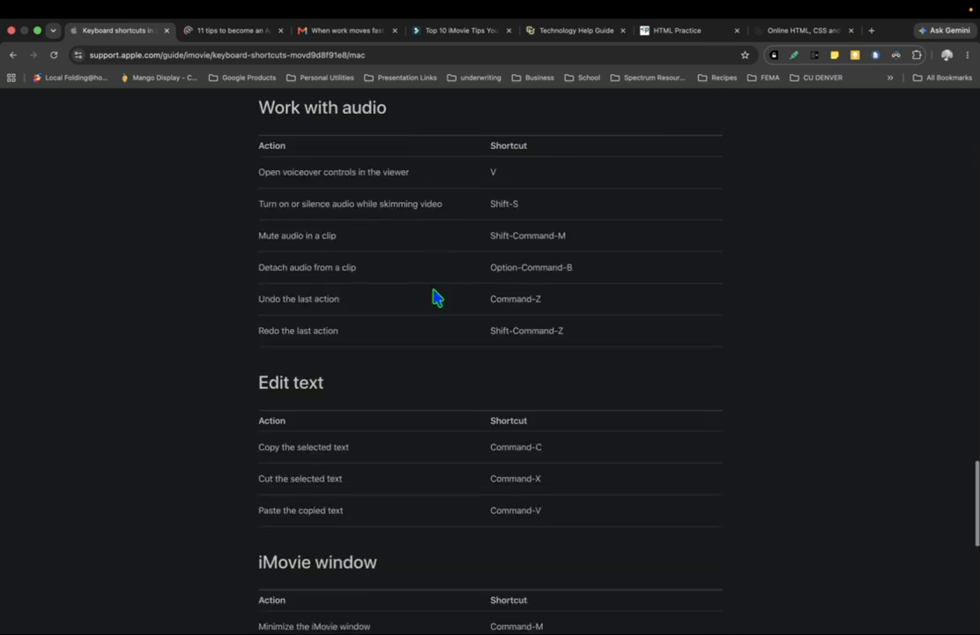
scroll(434, 297, up, 12)
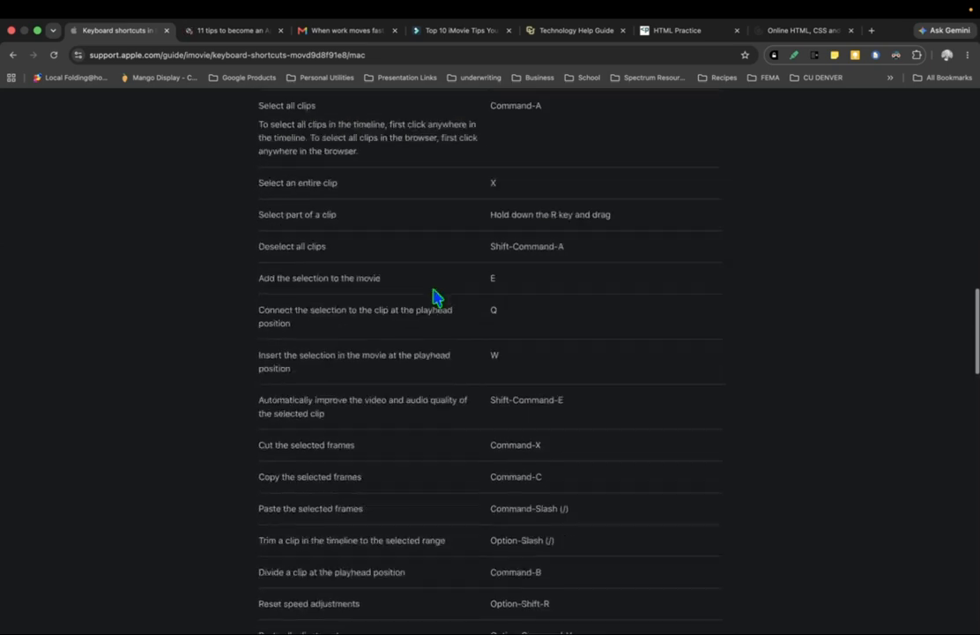
scroll(433, 296, up, 10)
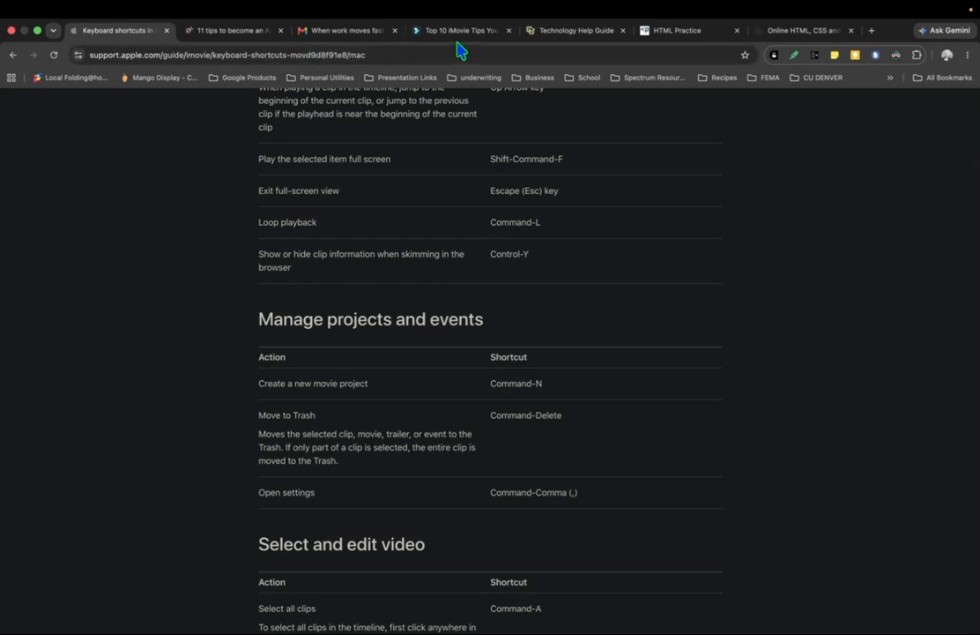
Open the Filmora article "Top 10 iMovie Tips You Should Know", skim its Mac tips and introduction, and switch back to iMovie.
click(242, 34)
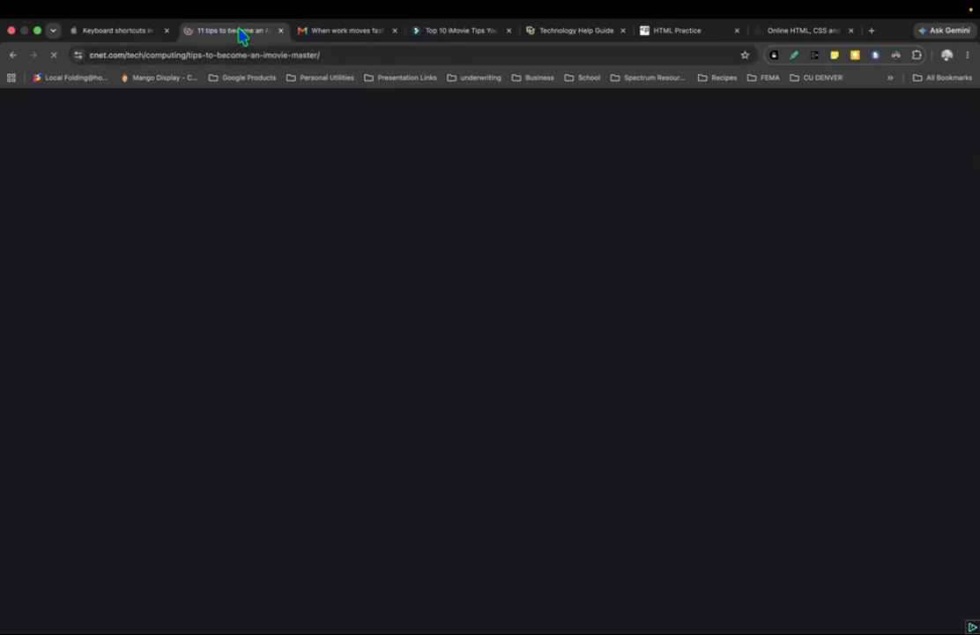
click(429, 32)
mouse_move(394, 107)
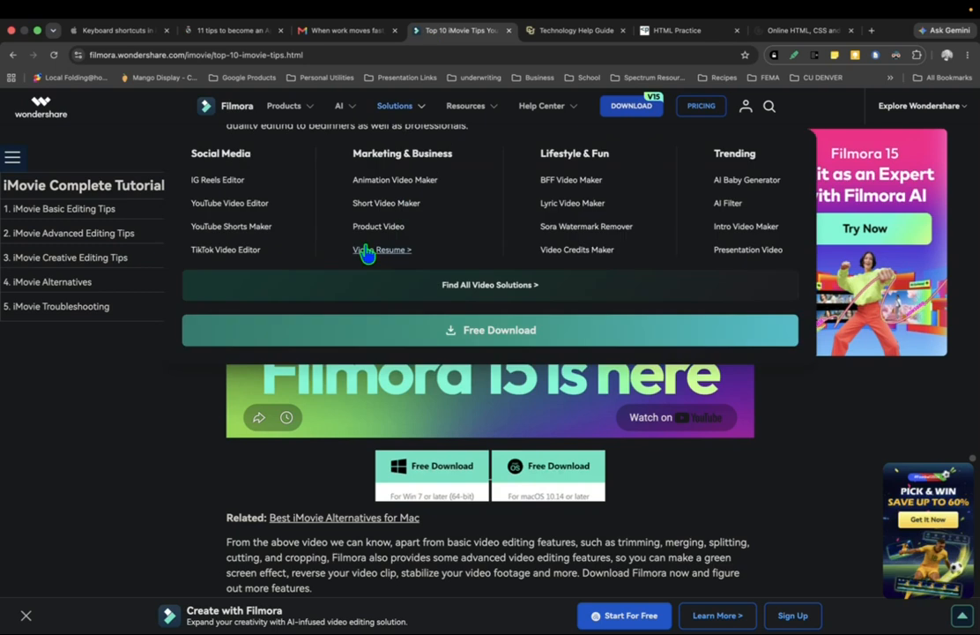
scroll(366, 253, down, 1)
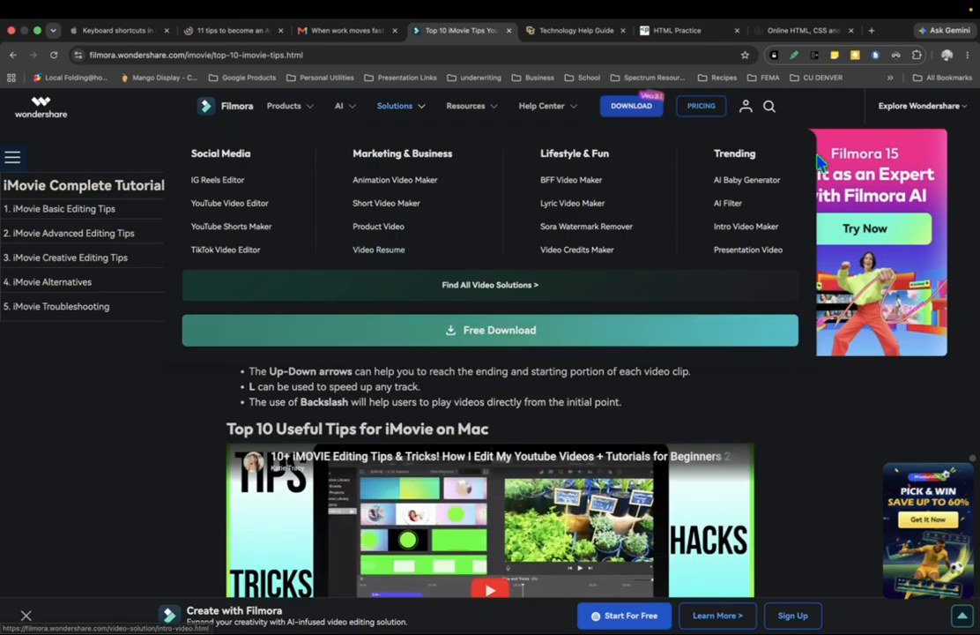
scroll(650, 206, down, 20)
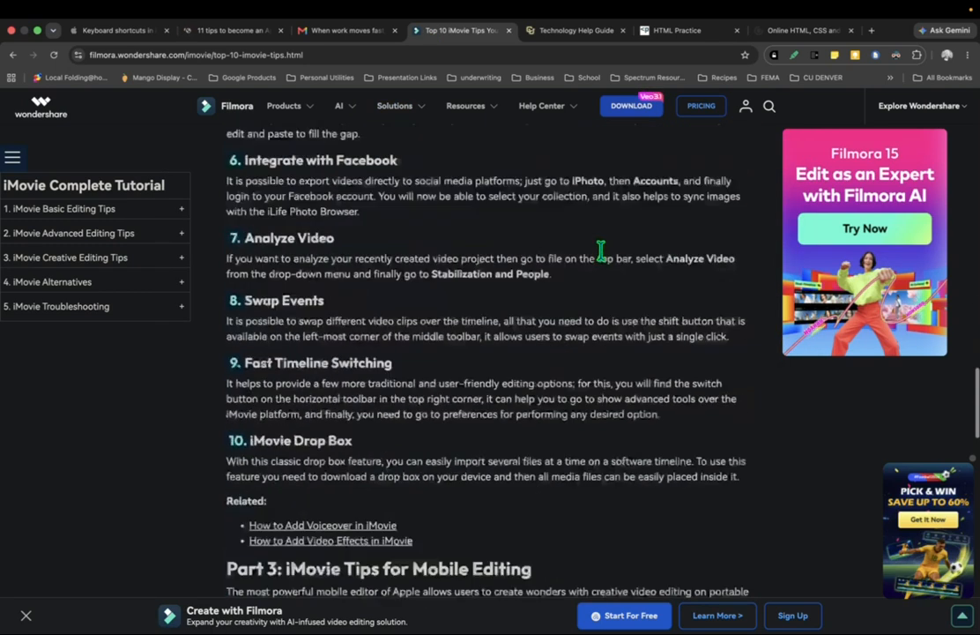
scroll(604, 259, up, 20)
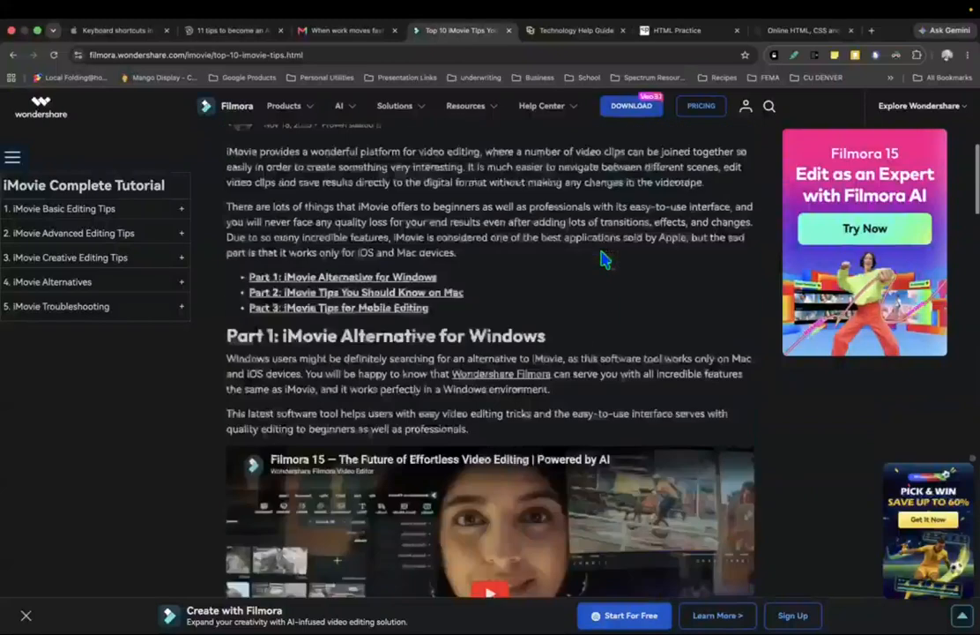
scroll(411, 287, up, 4)
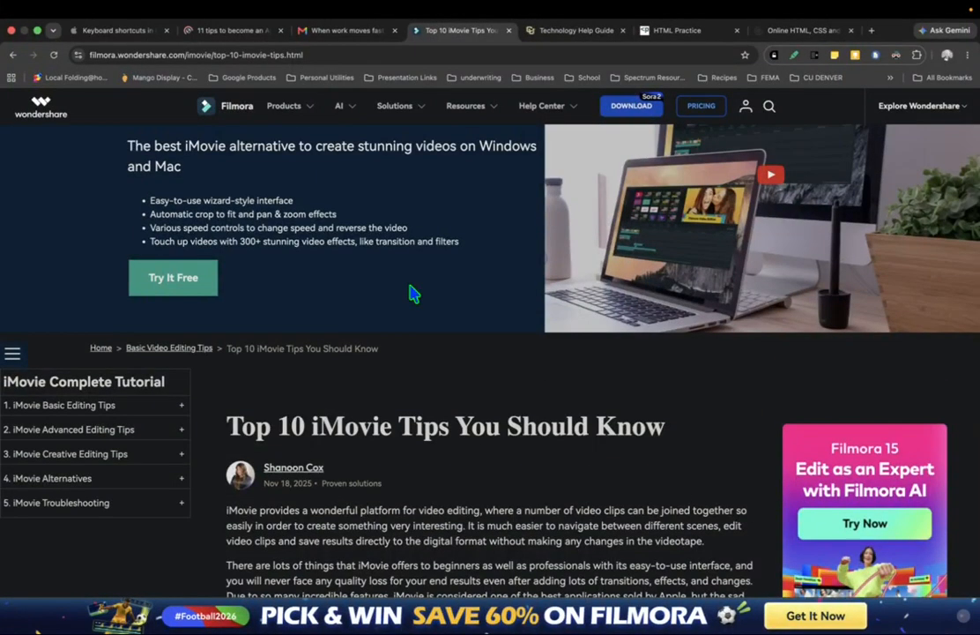
key(ctrl+Left)
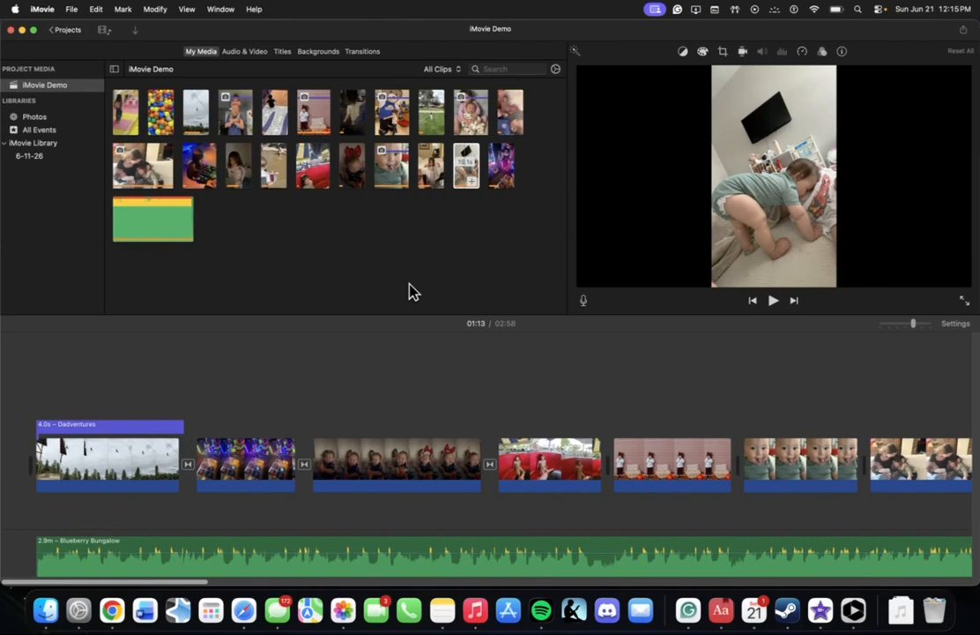